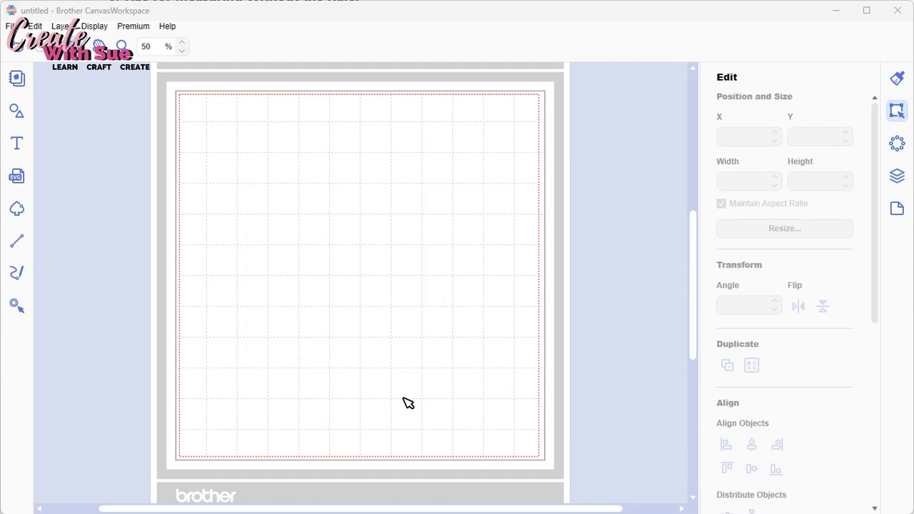
- Check the program's version information from the Help options, then close it
{"action": "left_click", "coordinate": [167, 26]}
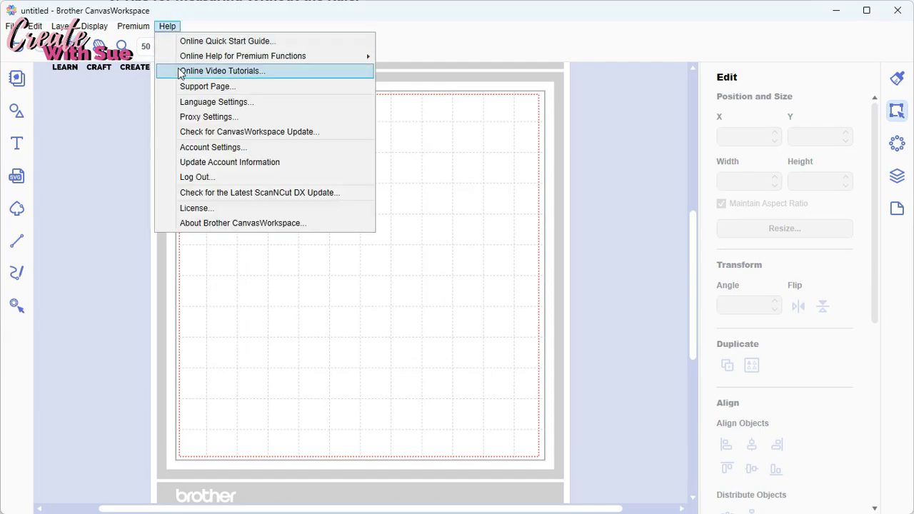
{"action": "left_click", "coordinate": [225, 224]}
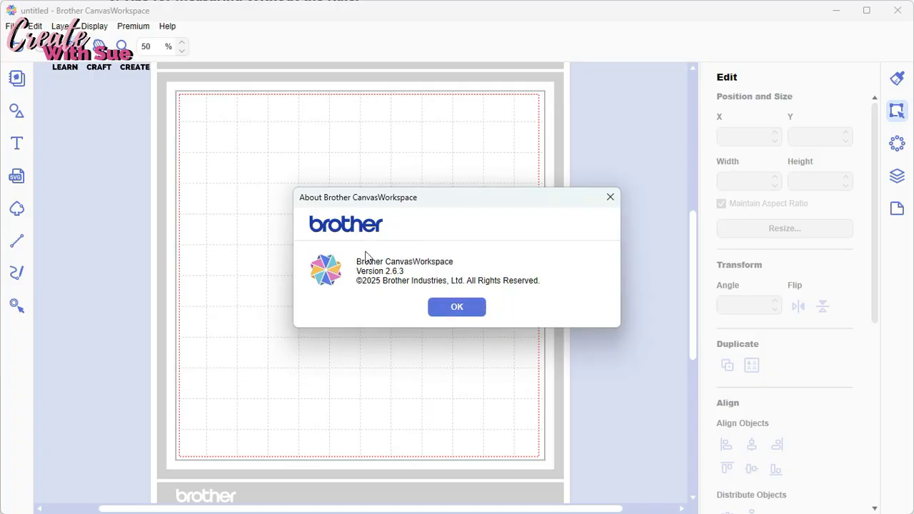
{"action": "left_click", "coordinate": [459, 304]}
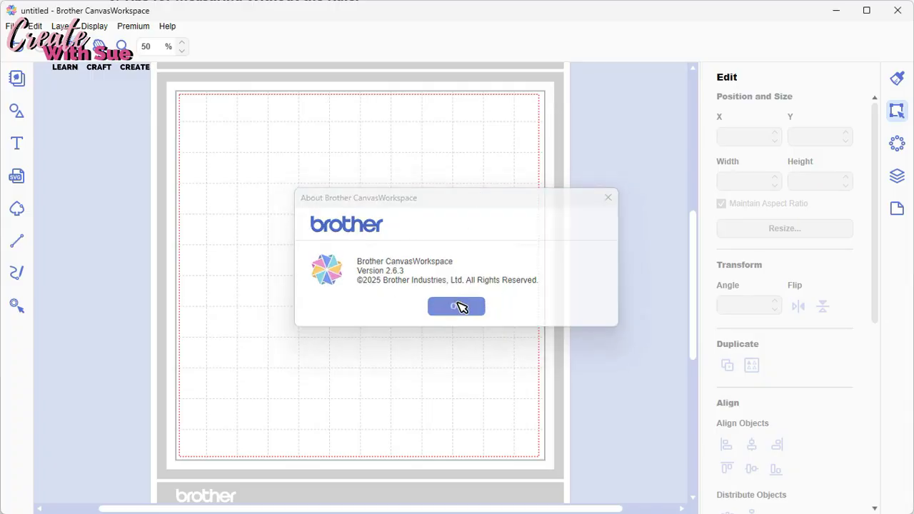
{"action": "left_click", "coordinate": [169, 28]}
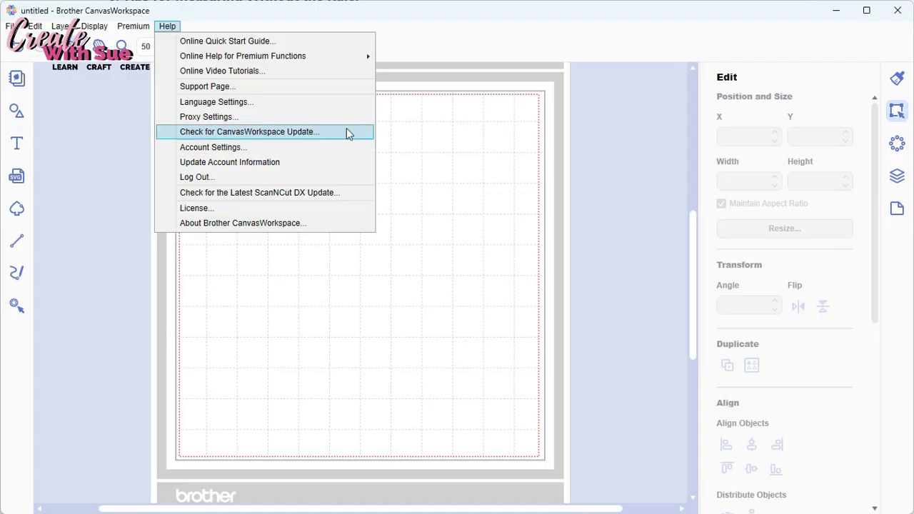
{"action": "left_click", "coordinate": [421, 133]}
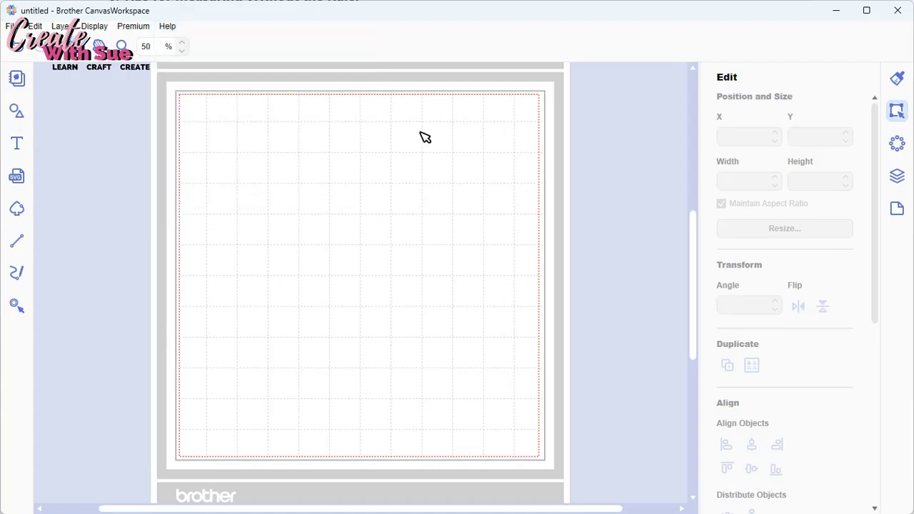
- Review the artboard settings, then scroll the Edit panel down to the Duplicate and Align options
{"action": "left_click", "coordinate": [898, 212]}
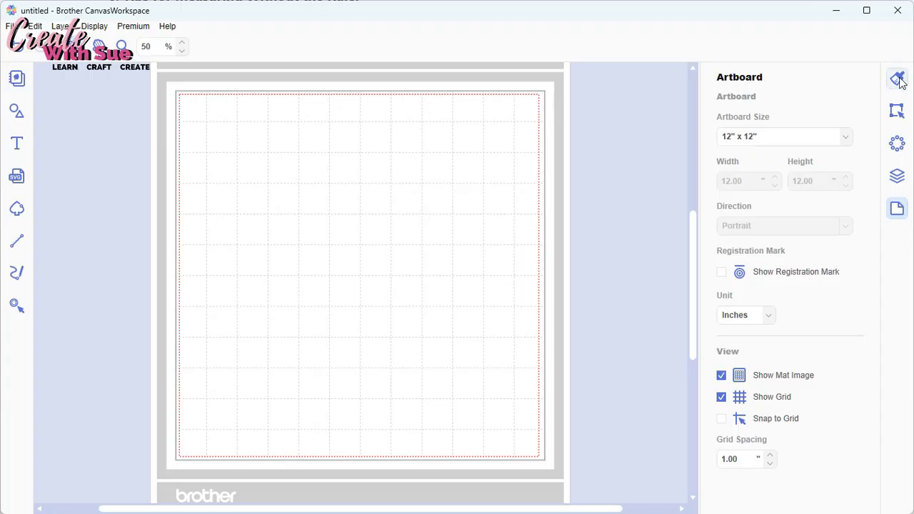
{"action": "left_click", "coordinate": [898, 79]}
{"action": "left_click", "coordinate": [896, 111]}
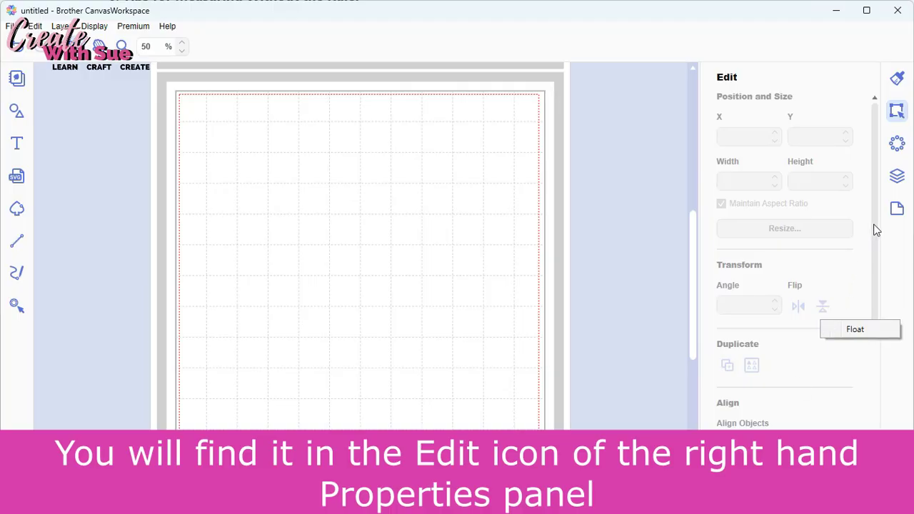
{"action": "left_click_drag", "start_coordinate": [872, 237], "coordinate": [879, 319]}
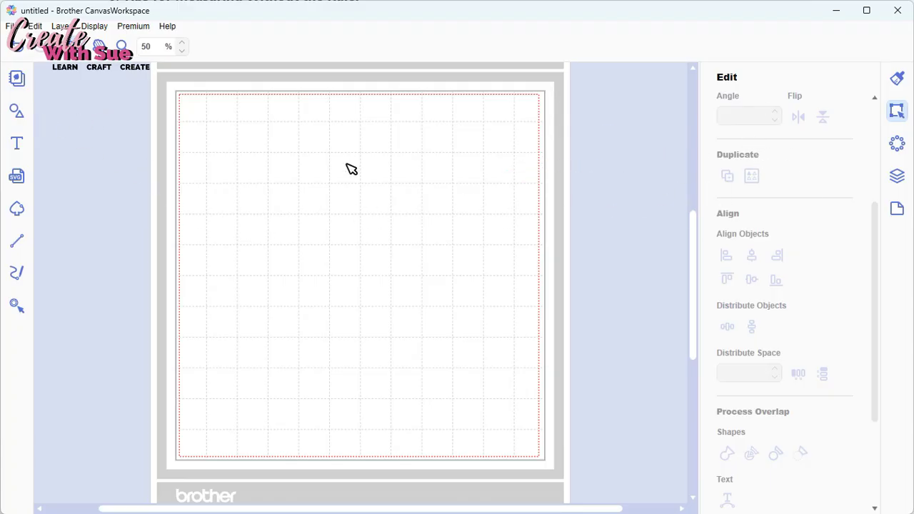
{"action": "left_click", "coordinate": [17, 112]}
- Add a plain square from Shapes and duplicate it 14 times into a diagonal cascade
{"action": "left_click", "coordinate": [93, 137]}
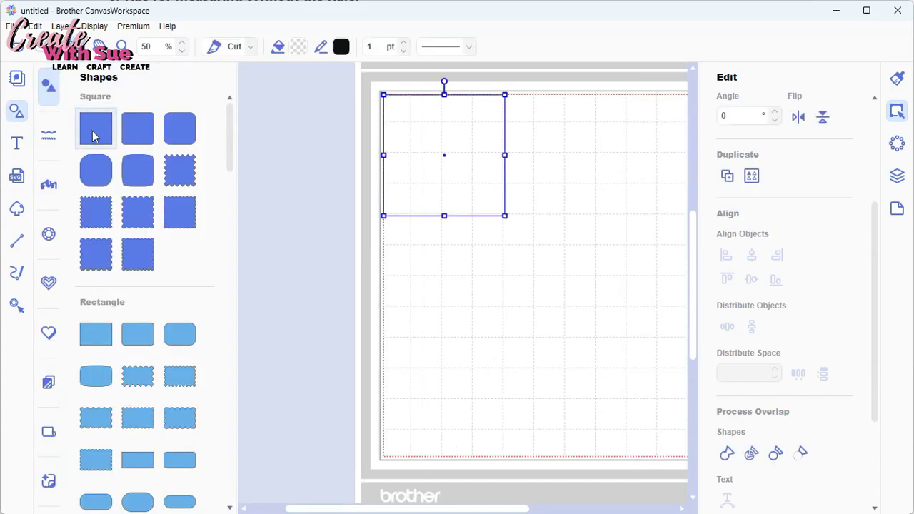
{"action": "left_click", "coordinate": [17, 113]}
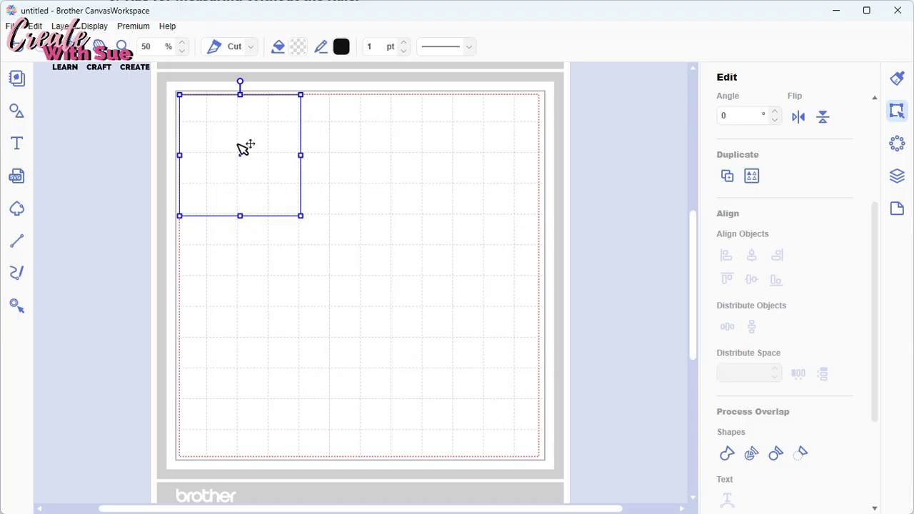
{"action": "left_click", "coordinate": [727, 177]}
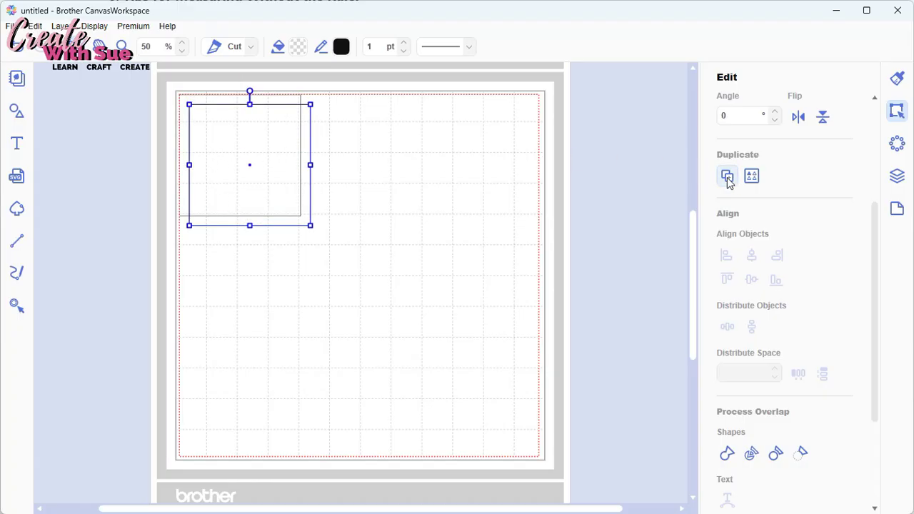
{"action": "left_click", "coordinate": [727, 177]}
{"action": "left_click", "coordinate": [727, 177]}
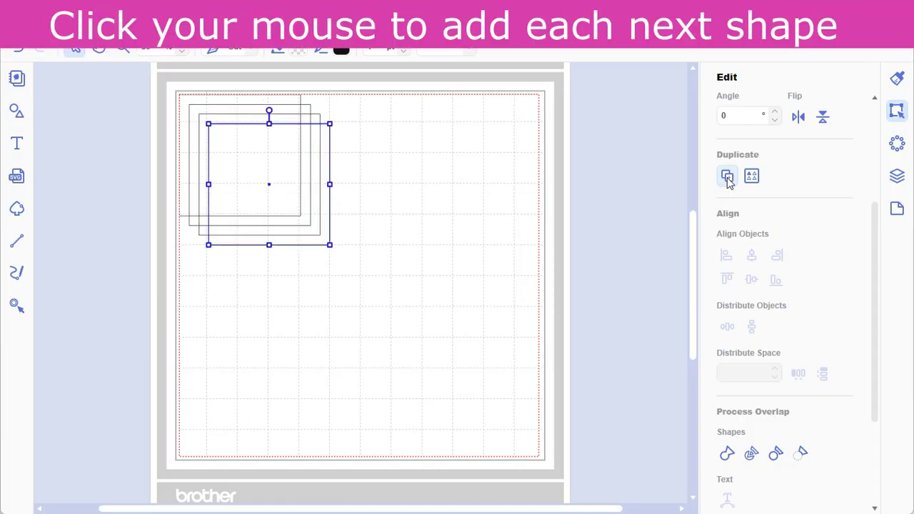
{"action": "left_click", "coordinate": [726, 178]}
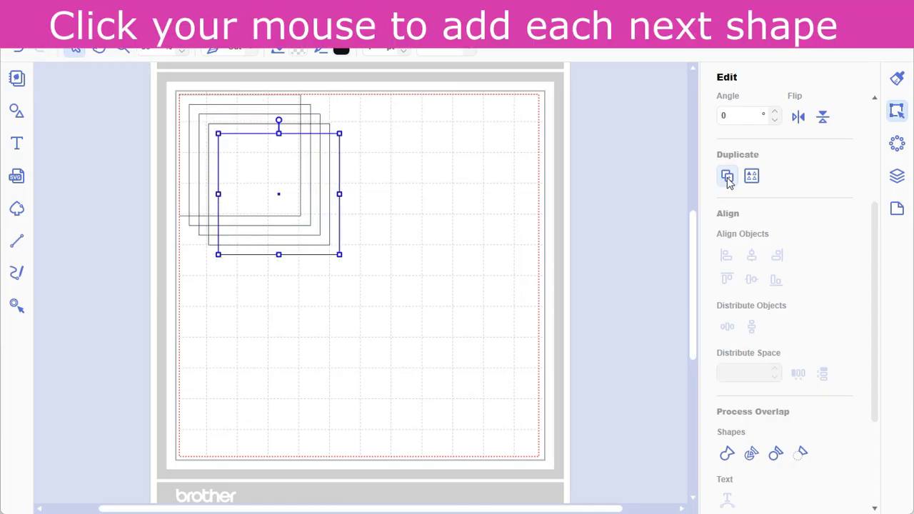
{"action": "left_click", "coordinate": [727, 177]}
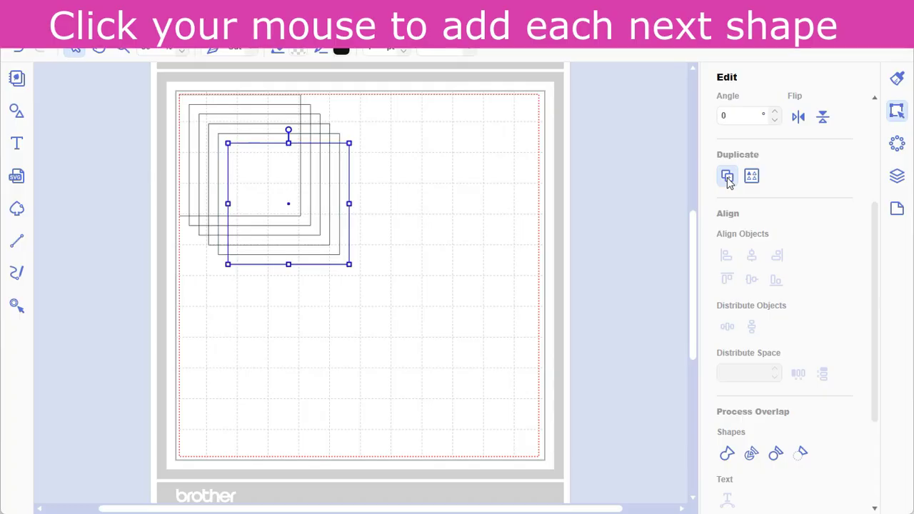
{"action": "left_click", "coordinate": [727, 177]}
{"action": "left_click", "coordinate": [727, 177]}
{"action": "left_click", "coordinate": [727, 177]}
{"action": "left_click", "coordinate": [727, 178]}
{"action": "left_click", "coordinate": [727, 177]}
{"action": "left_click", "coordinate": [727, 177]}
{"action": "left_click", "coordinate": [727, 177]}
{"action": "left_click", "coordinate": [727, 177]}
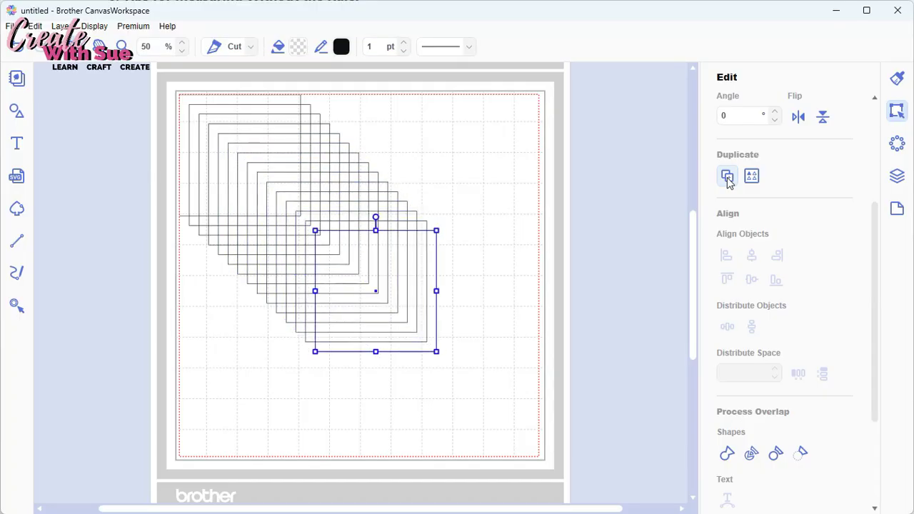
{"action": "left_click", "coordinate": [726, 177]}
{"action": "left_click", "coordinate": [727, 177]}
{"action": "left_click", "coordinate": [727, 177]}
{"action": "left_click", "coordinate": [727, 177]}
{"action": "left_click", "coordinate": [727, 177]}
{"action": "left_click", "coordinate": [727, 177]}
{"action": "left_click", "coordinate": [726, 177]}
{"action": "left_click", "coordinate": [727, 177]}
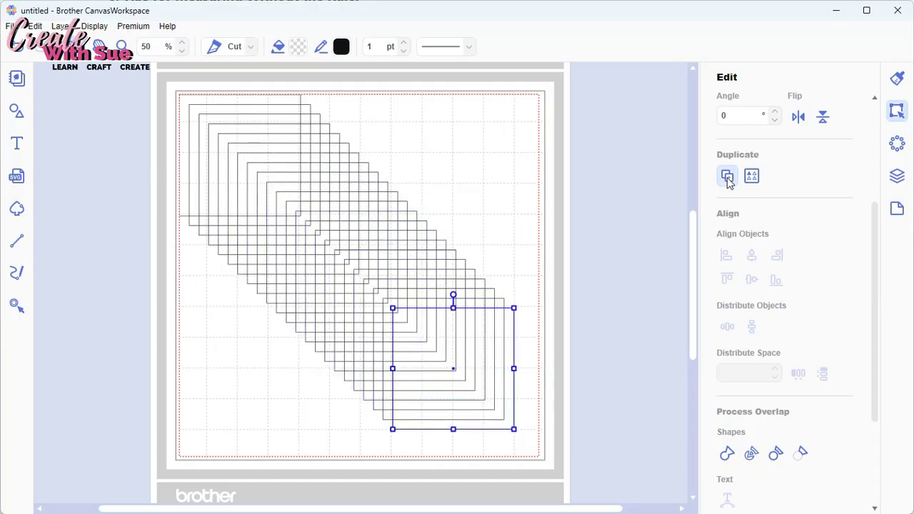
{"action": "left_click", "coordinate": [727, 177]}
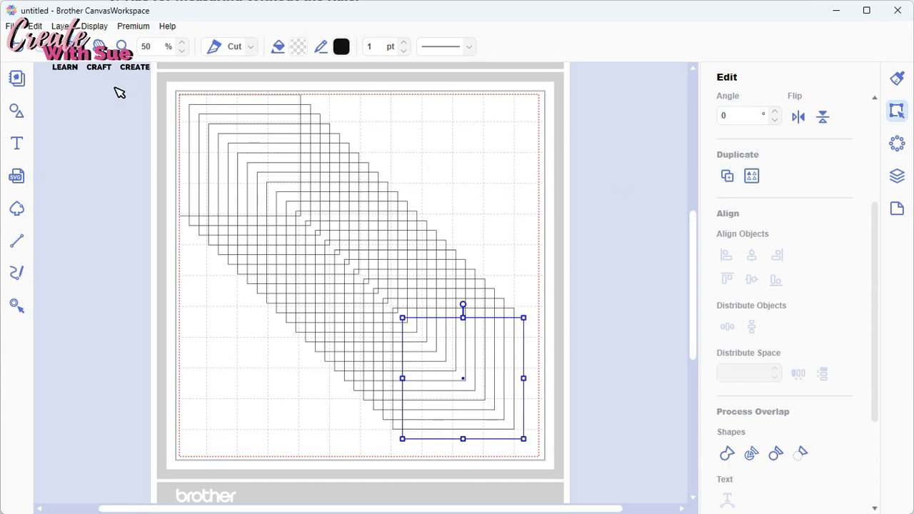
{"action": "left_click", "coordinate": [13, 25]}
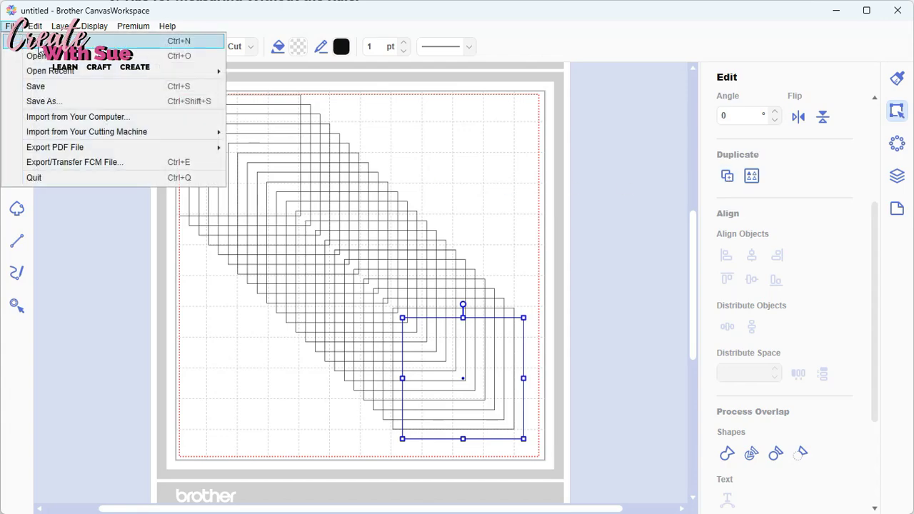
- Start a new design without saving the squares, and zoom the mat to about 60 %
{"action": "left_click", "coordinate": [39, 43]}
{"action": "left_click", "coordinate": [502, 293]}
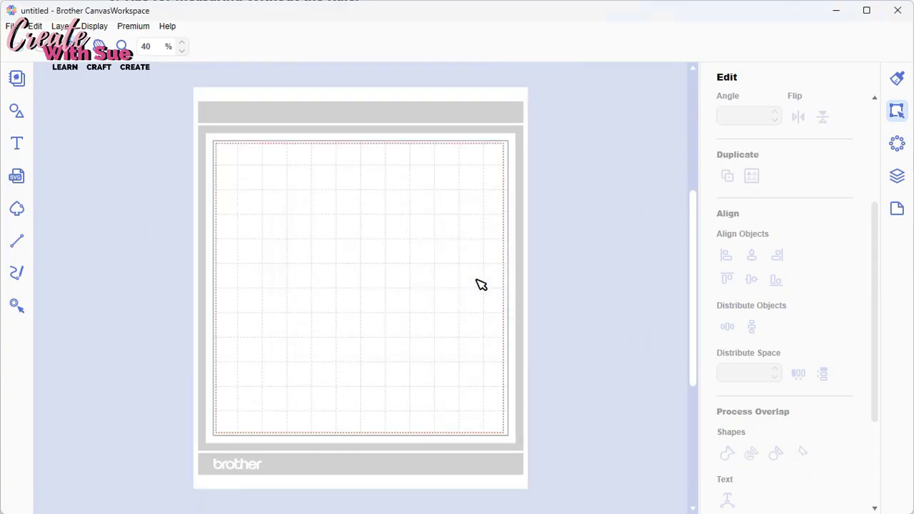
{"action": "left_click", "coordinate": [182, 43]}
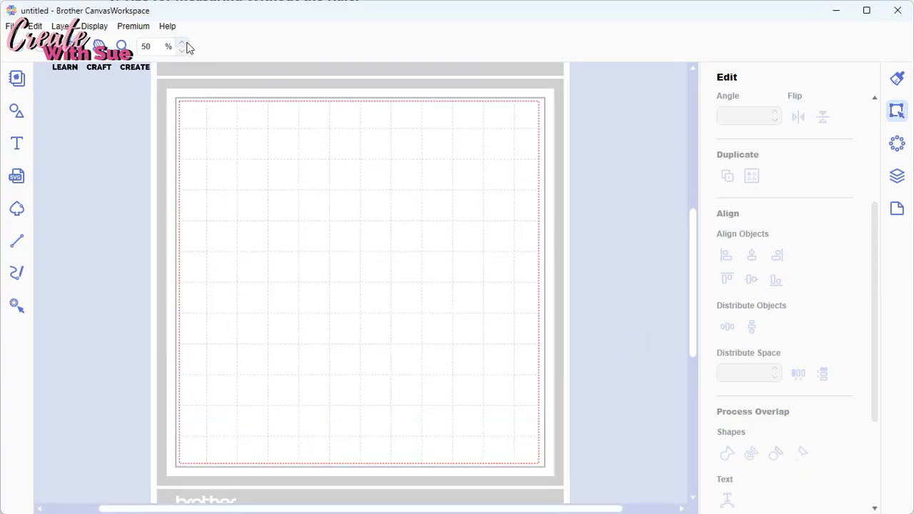
{"action": "left_click", "coordinate": [183, 43]}
{"action": "scroll", "coordinate": [862, 240], "scroll_direction": "down", "scroll_amount": 1}
{"action": "scroll", "coordinate": [261, 259], "scroll_direction": "down", "scroll_amount": 1}
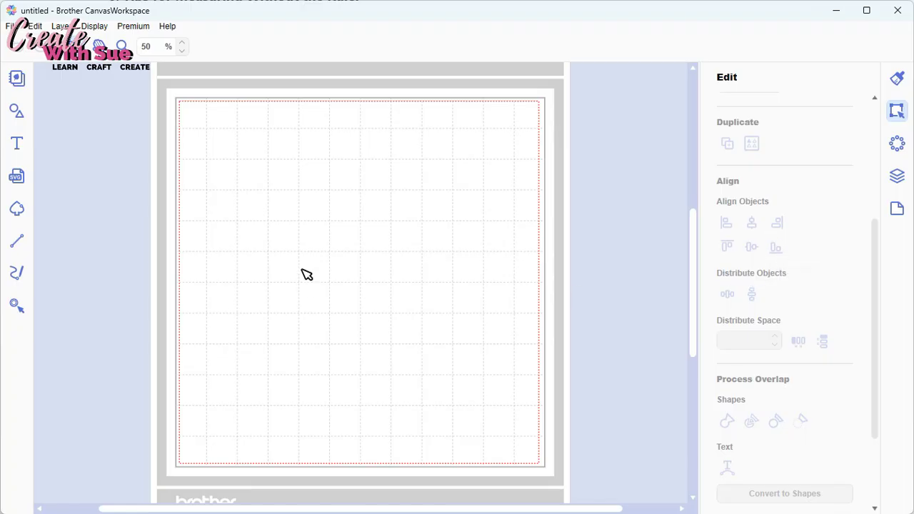
- Add a square from Shapes, paste a copy, and move it beside the original
{"action": "left_click", "coordinate": [17, 112]}
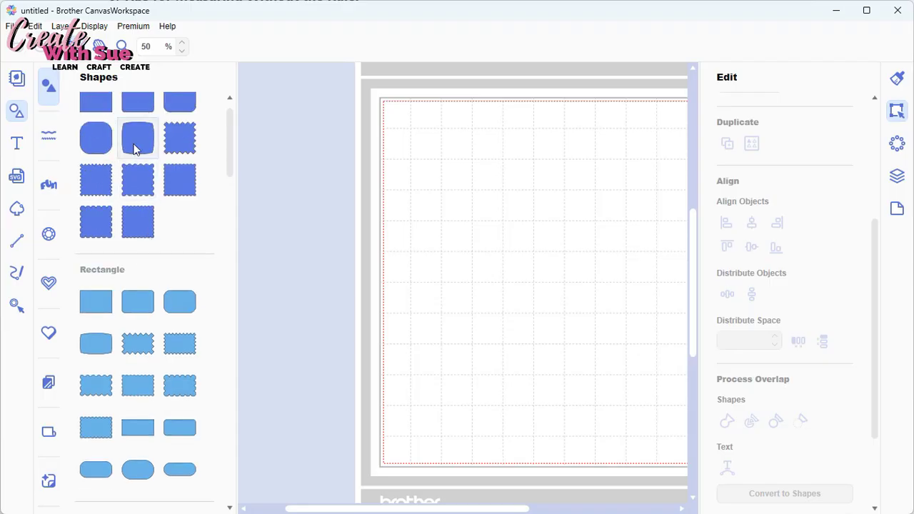
{"action": "scroll", "coordinate": [91, 100], "scroll_direction": "up", "scroll_amount": 1}
{"action": "left_click", "coordinate": [91, 109]}
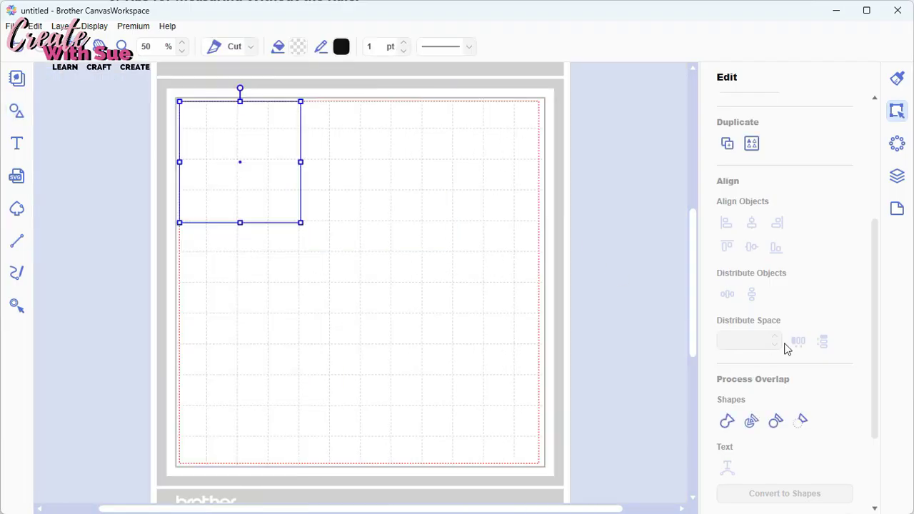
{"action": "scroll", "coordinate": [785, 349], "scroll_direction": "down", "scroll_amount": 2}
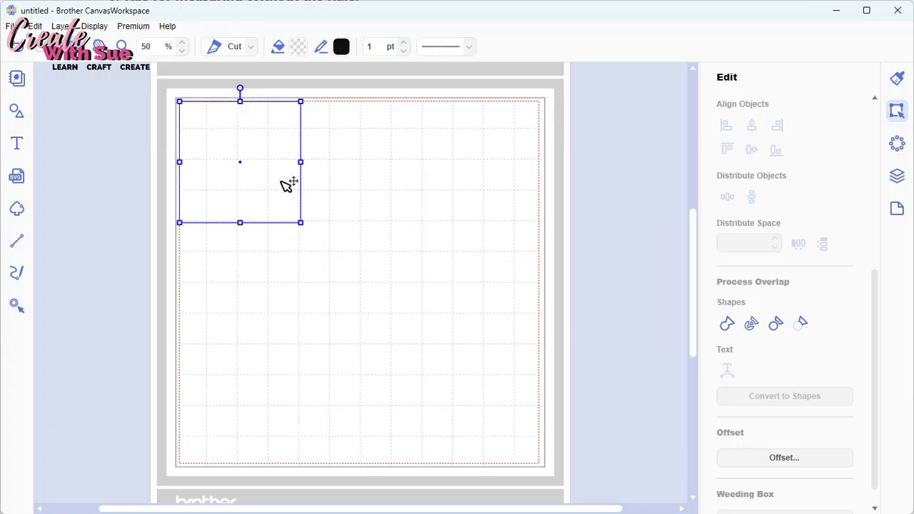
{"action": "scroll", "coordinate": [873, 206], "scroll_direction": "down", "scroll_amount": 1}
{"action": "key", "text": "ctrl+v"}
{"action": "left_click_drag", "start_coordinate": [277, 161], "coordinate": [416, 182]}
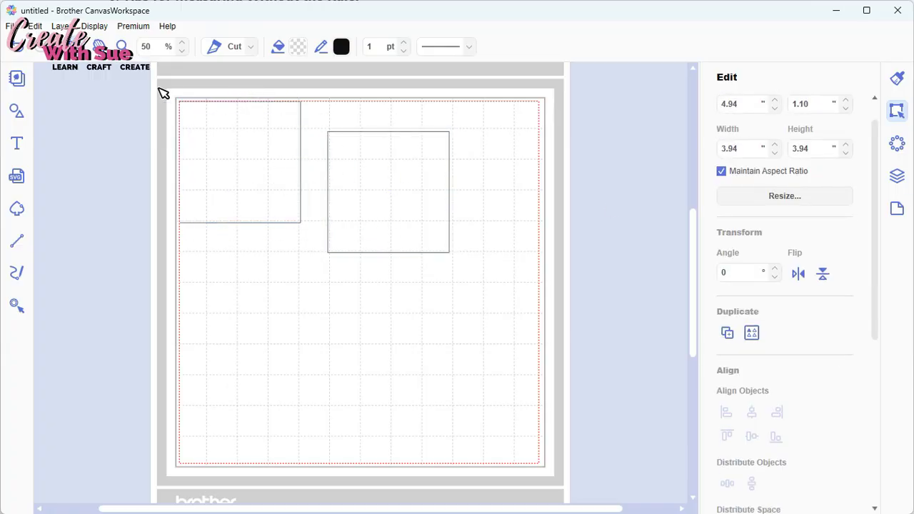
- Align both squares by their bottom edges, then their tops, and nudge the right one lower
{"action": "left_click_drag", "start_coordinate": [163, 92], "coordinate": [467, 271]}
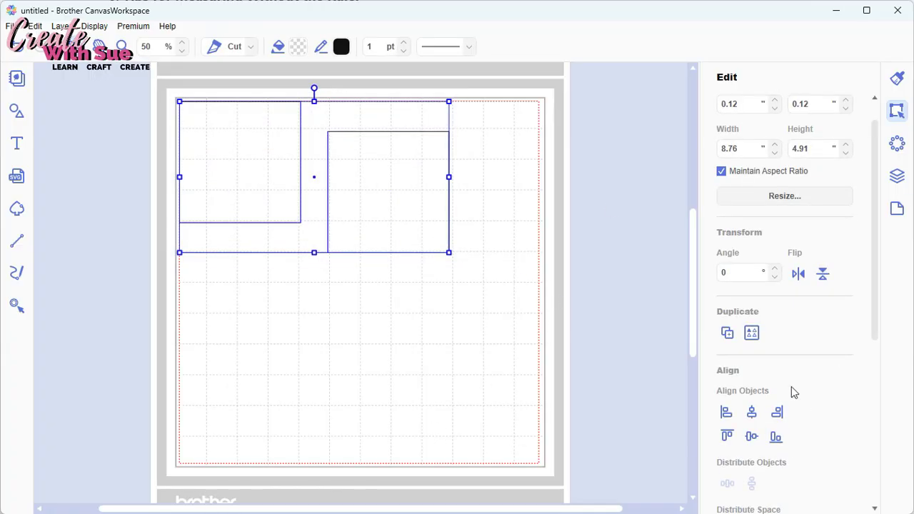
{"action": "left_click", "coordinate": [776, 438]}
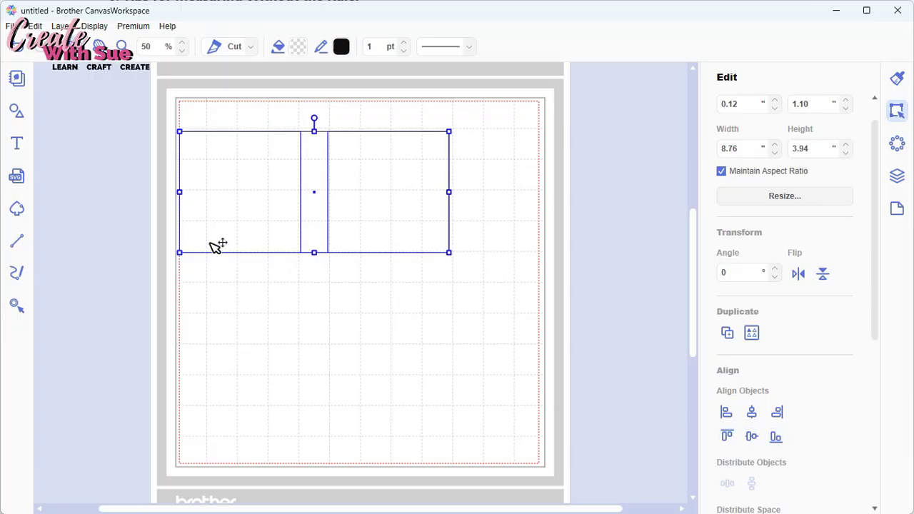
{"action": "left_click", "coordinate": [530, 301]}
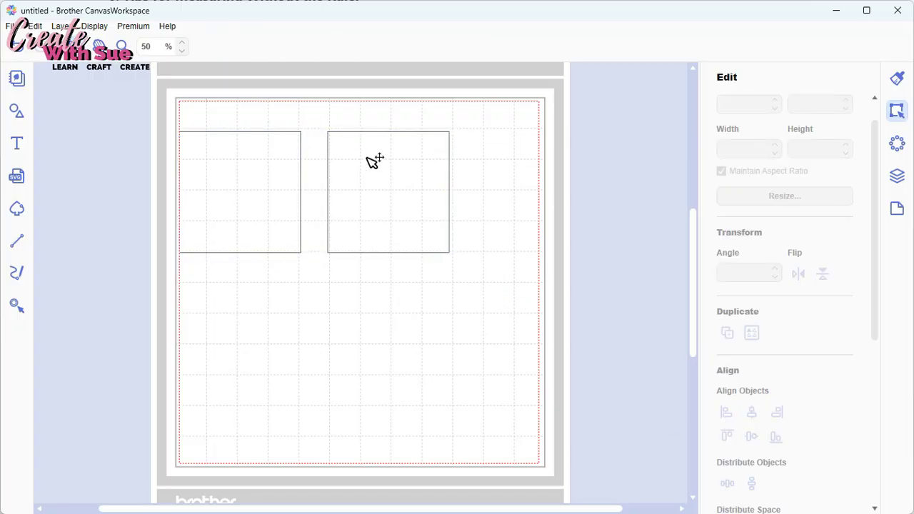
{"action": "left_click_drag", "start_coordinate": [369, 156], "coordinate": [370, 135]}
{"action": "left_click_drag", "start_coordinate": [152, 98], "coordinate": [737, 402]}
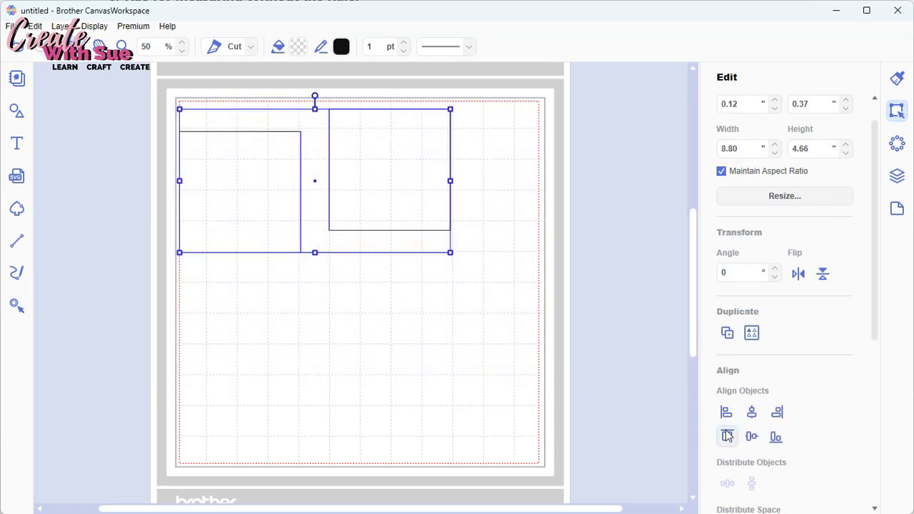
{"action": "left_click", "coordinate": [727, 435]}
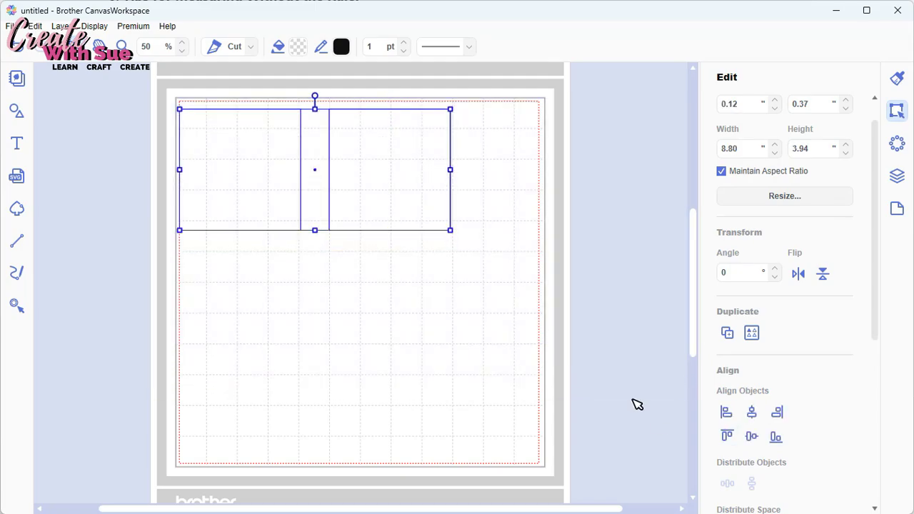
{"action": "left_click", "coordinate": [459, 319]}
{"action": "left_click", "coordinate": [383, 216]}
{"action": "left_click_drag", "start_coordinate": [383, 215], "coordinate": [379, 231]}
- Place the letters j, o and y as separate text objects, then select all three
{"action": "left_click", "coordinate": [16, 143]}
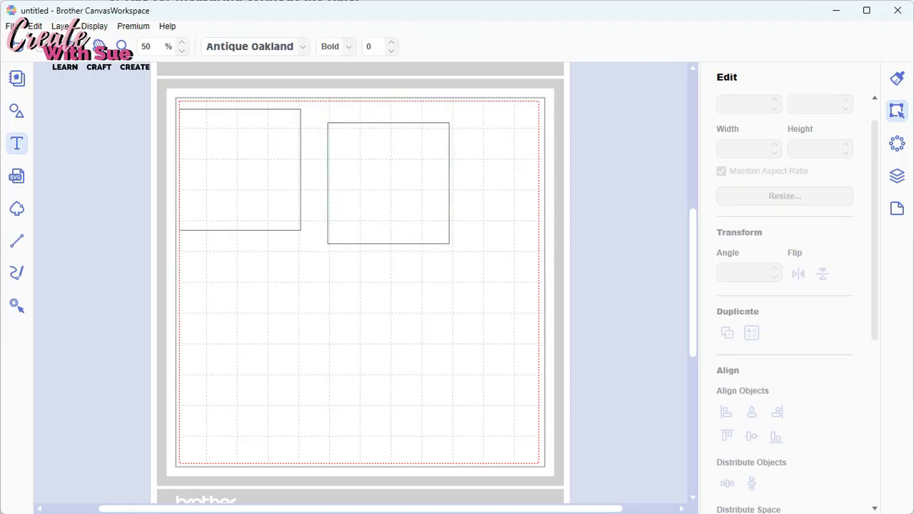
{"action": "left_click", "coordinate": [296, 308]}
{"action": "type", "text": "j"}
{"action": "left_click", "coordinate": [349, 322]}
{"action": "type", "text": "o"}
{"action": "left_click", "coordinate": [17, 143]}
{"action": "left_click", "coordinate": [418, 333]}
{"action": "type", "text": "y"}
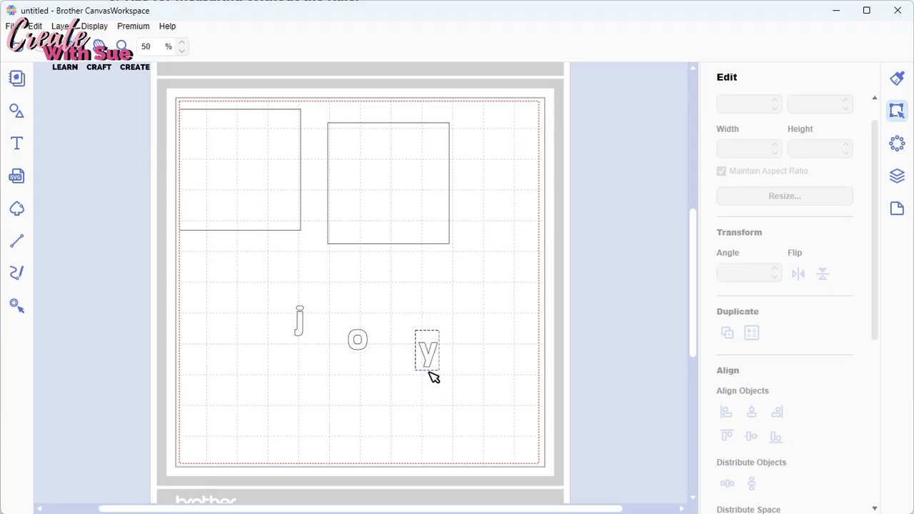
{"action": "key", "text": "Escape"}
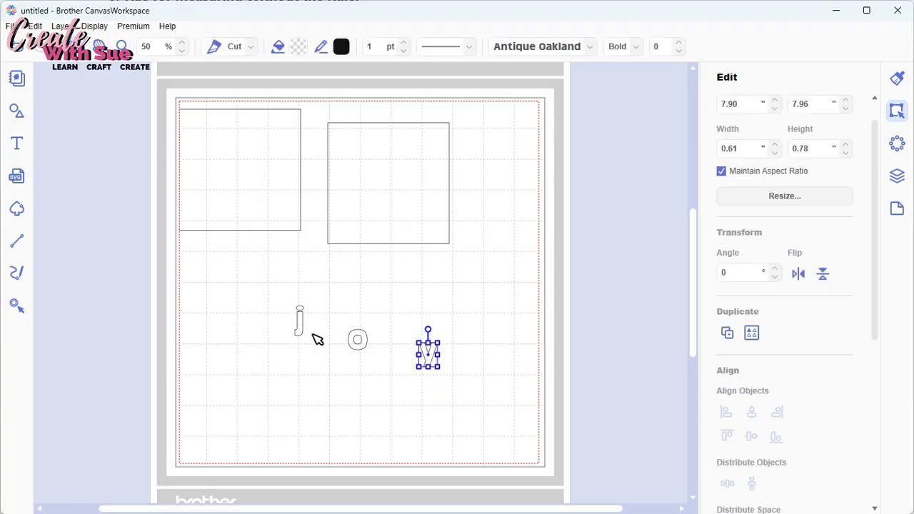
{"action": "left_click_drag", "start_coordinate": [276, 294], "coordinate": [463, 387]}
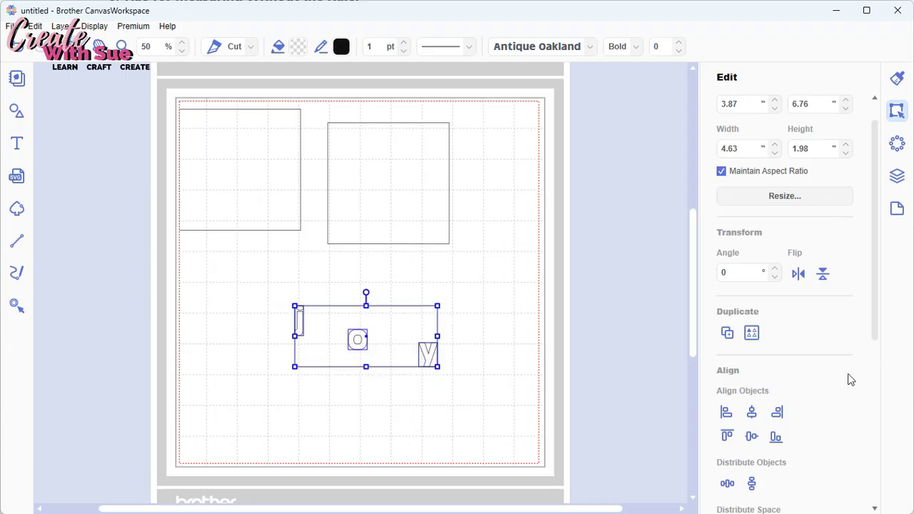
- Align the j, o and y letters on a common vertical middle and zoom in on them
{"action": "left_click", "coordinate": [751, 436]}
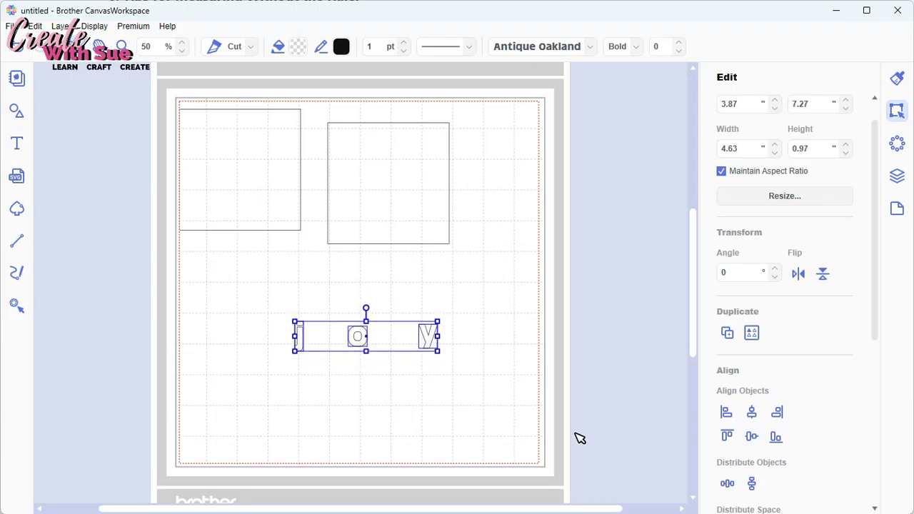
{"action": "left_click", "coordinate": [450, 403]}
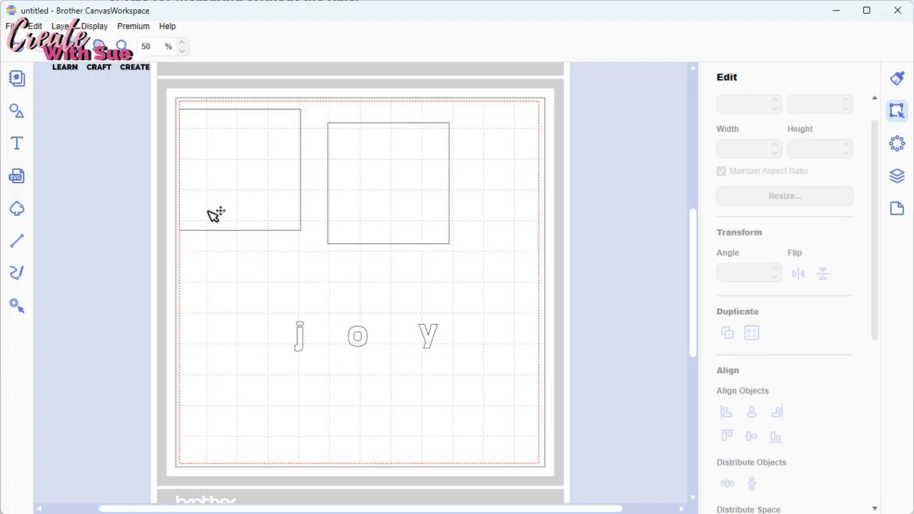
{"action": "left_click", "coordinate": [372, 335]}
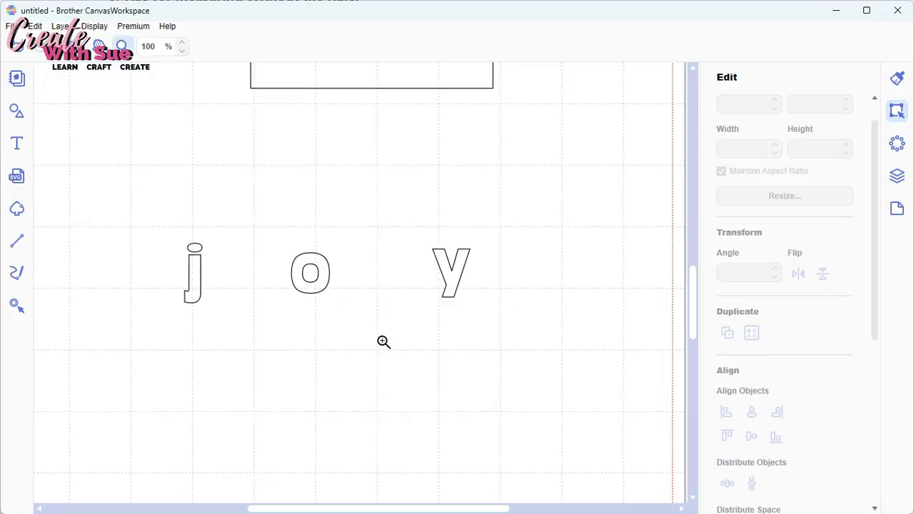
{"action": "left_click", "coordinate": [436, 357]}
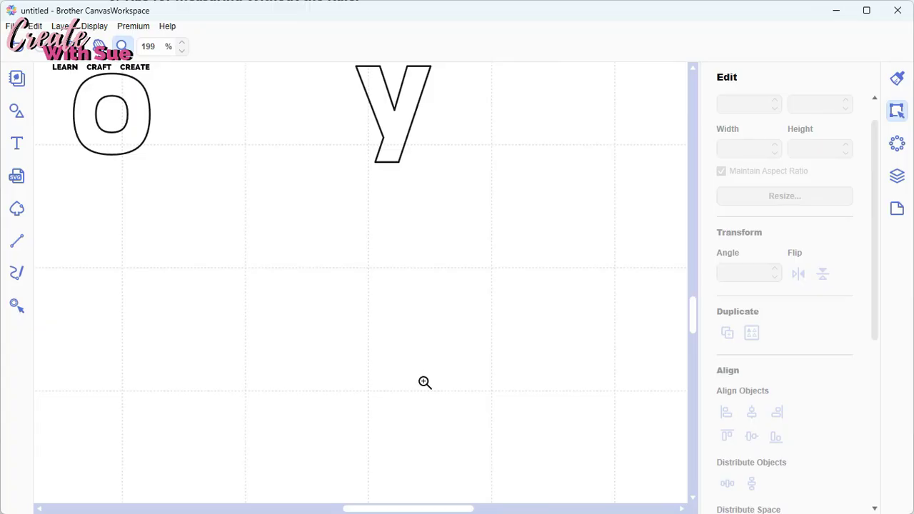
{"action": "left_click_drag", "start_coordinate": [412, 511], "coordinate": [366, 509]}
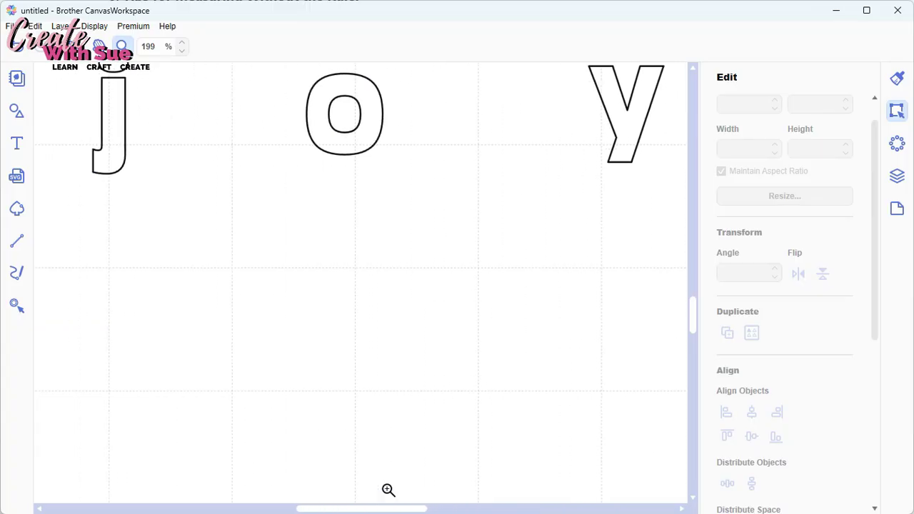
{"action": "left_click_drag", "start_coordinate": [693, 326], "coordinate": [693, 310]}
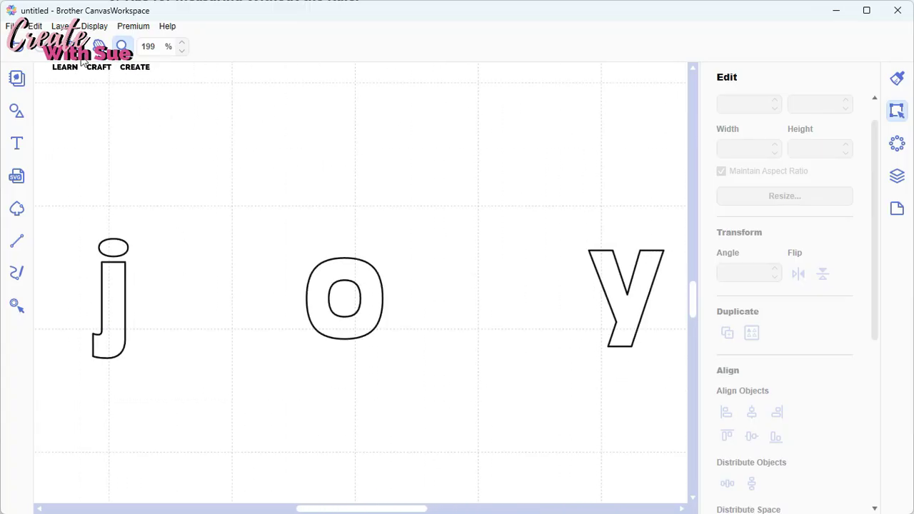
- Drag the j, o and y letters next to each other so they spell joy
{"action": "left_click", "coordinate": [126, 333]}
{"action": "left_click_drag", "start_coordinate": [128, 331], "coordinate": [219, 301]}
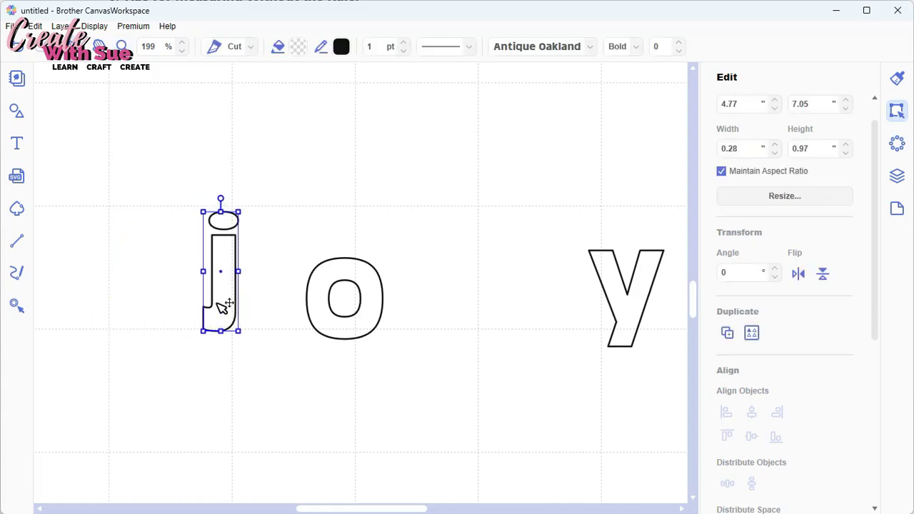
{"action": "left_click_drag", "start_coordinate": [338, 336], "coordinate": [285, 330]}
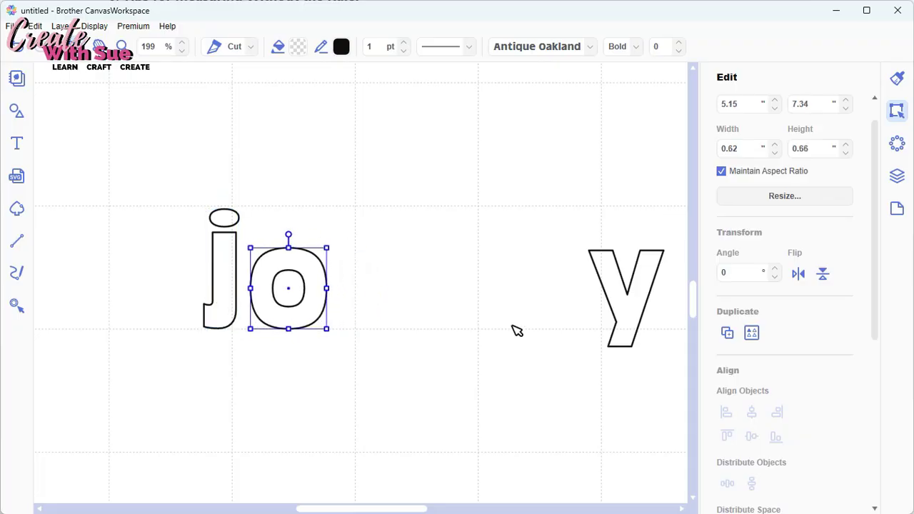
{"action": "left_click", "coordinate": [640, 315]}
{"action": "left_click_drag", "start_coordinate": [640, 315], "coordinate": [378, 319]}
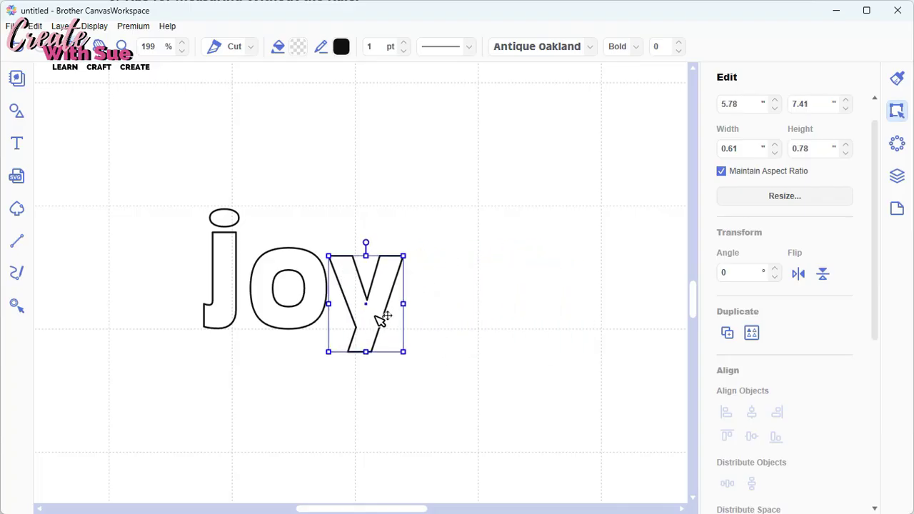
{"action": "left_click", "coordinate": [548, 360]}
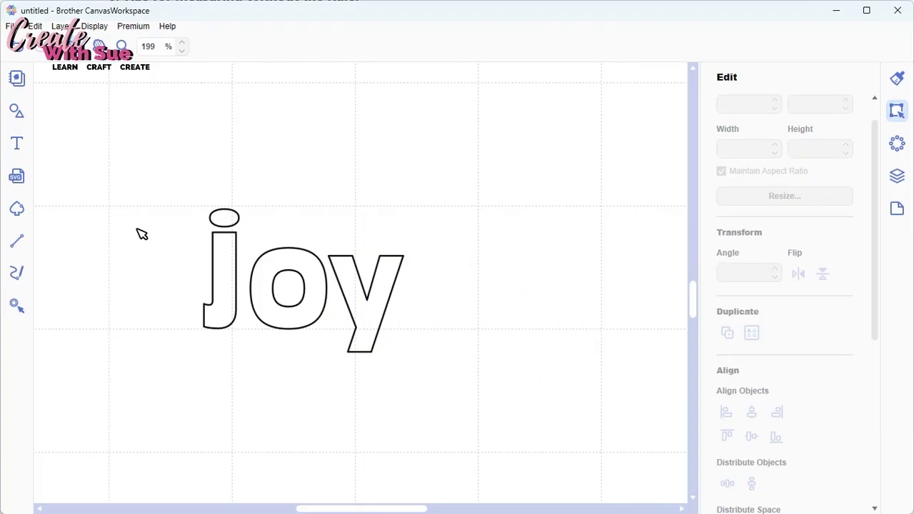
- Keep artboard units in inches, reduce grid spacing to 1.25 inches, then zoom out to 60 %
{"action": "left_click", "coordinate": [897, 208]}
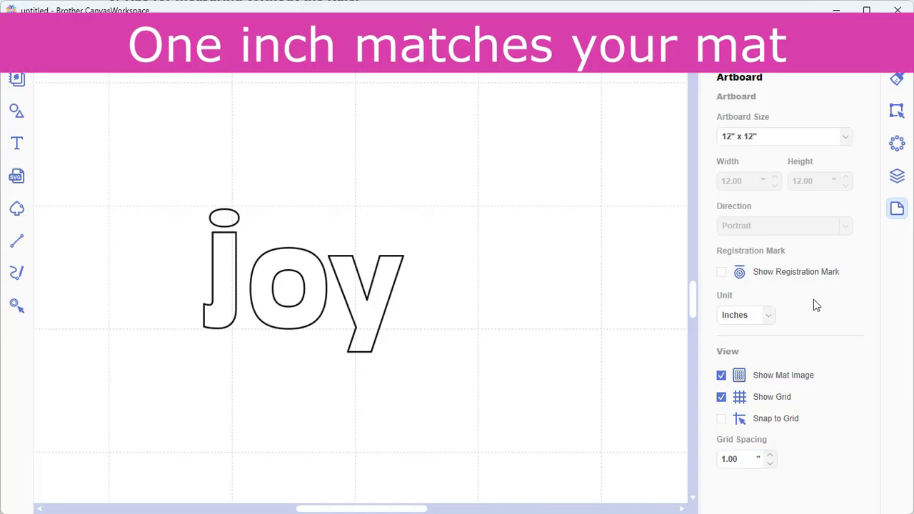
{"action": "left_click", "coordinate": [768, 315]}
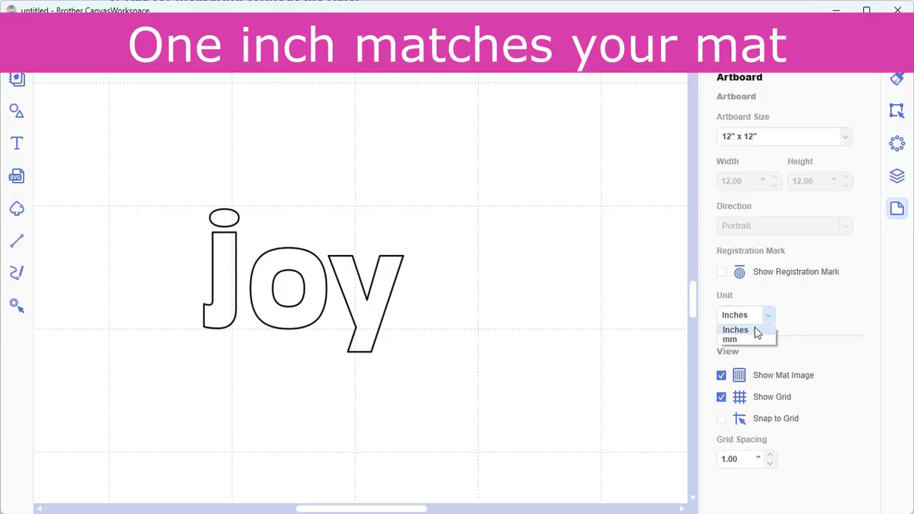
{"action": "left_click", "coordinate": [739, 339]}
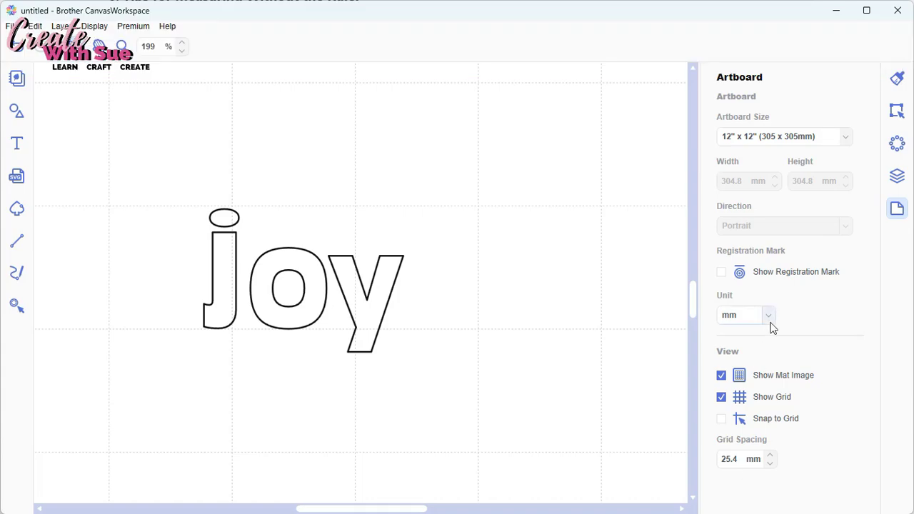
{"action": "left_click", "coordinate": [769, 321]}
{"action": "left_click", "coordinate": [742, 328]}
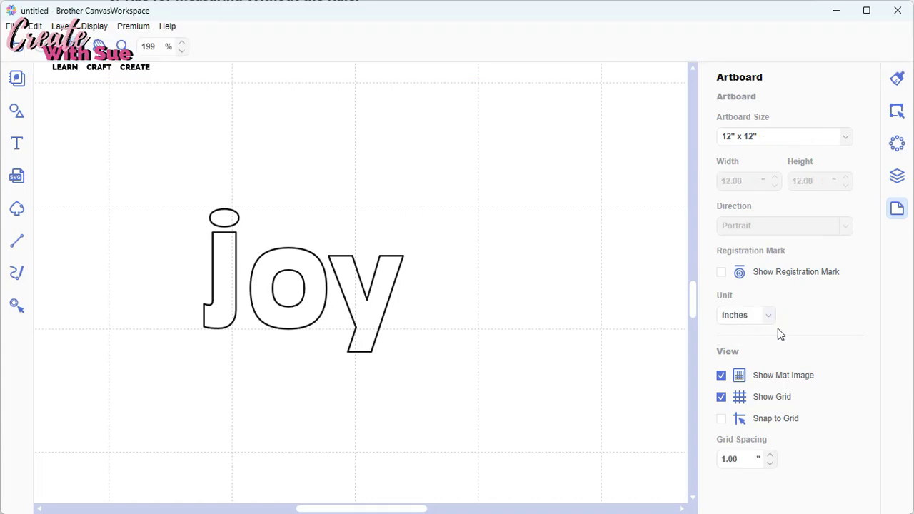
{"action": "left_click", "coordinate": [770, 464]}
{"action": "left_click", "coordinate": [181, 52]}
{"action": "scroll", "coordinate": [182, 51], "scroll_direction": "down", "scroll_amount": 10}
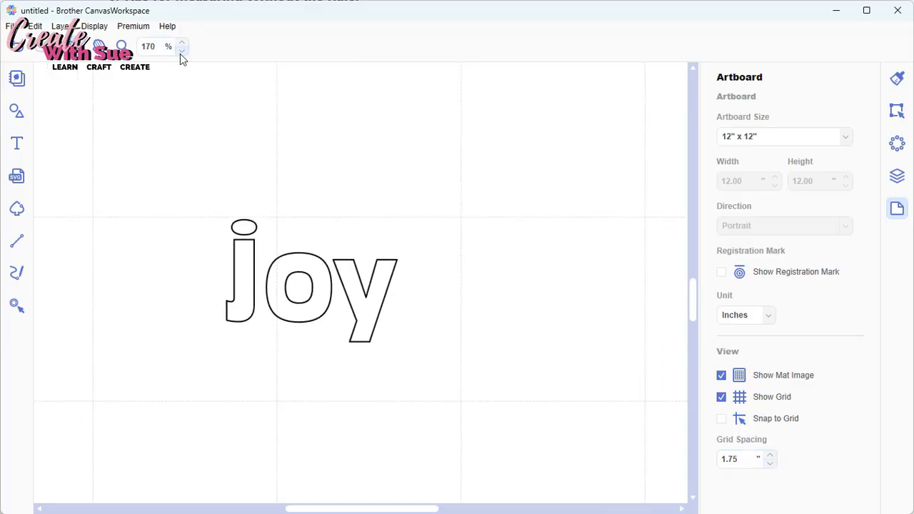
{"action": "scroll", "coordinate": [182, 54], "scroll_direction": "down", "scroll_amount": 3}
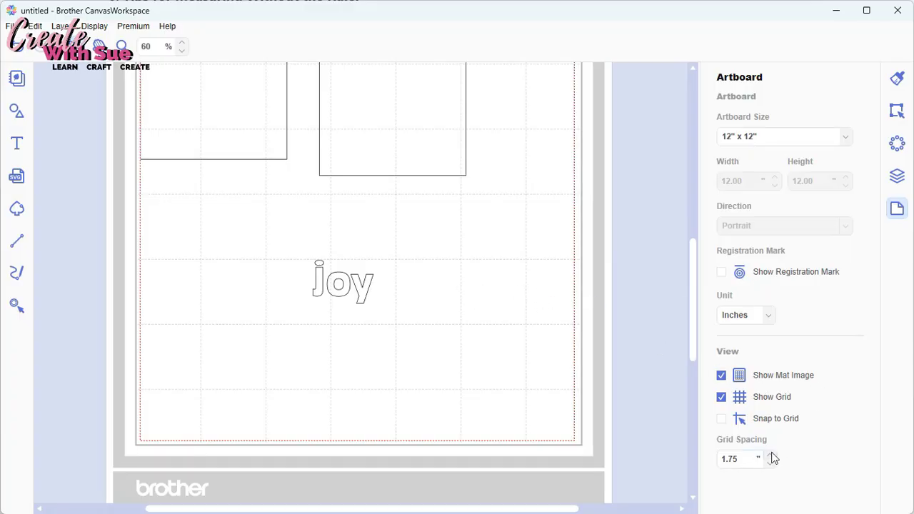
- Select all three joy letters and drag a corner handle to enlarge them to about 2.65 × 1.90 inches
{"action": "left_click", "coordinate": [896, 113]}
{"action": "left_click", "coordinate": [442, 159]}
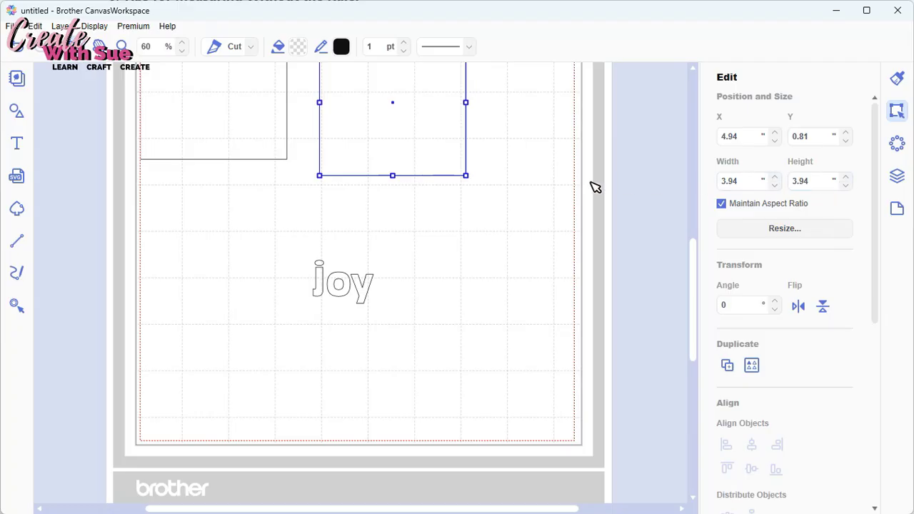
{"action": "scroll", "coordinate": [557, 236], "scroll_direction": "up", "scroll_amount": 2}
{"action": "left_click", "coordinate": [532, 216]}
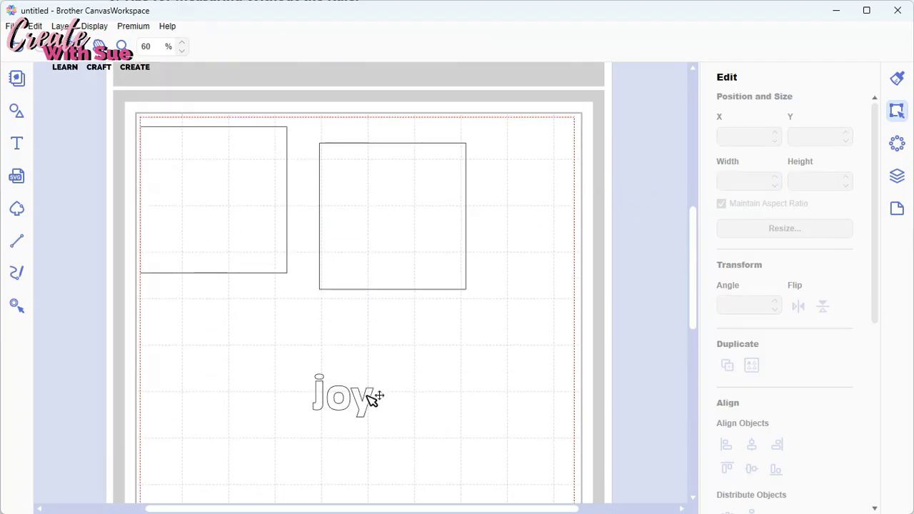
{"action": "left_click", "coordinate": [370, 397]}
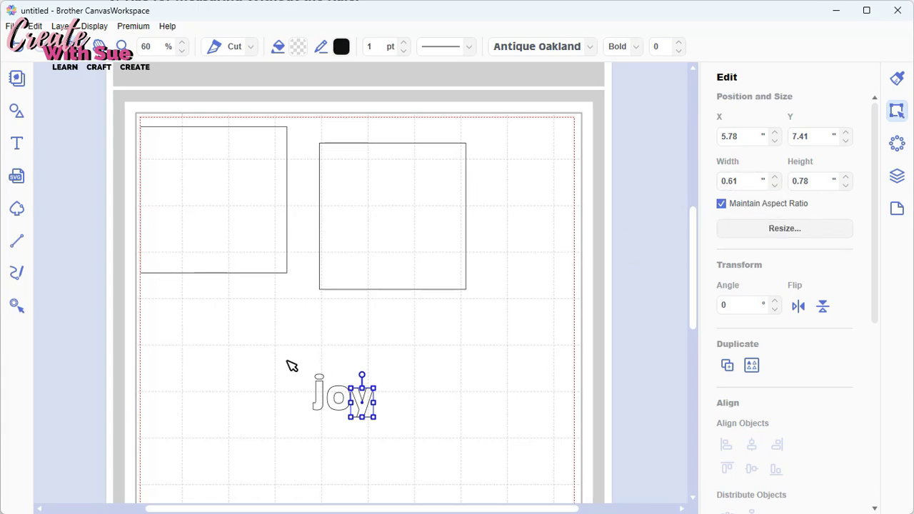
{"action": "left_click_drag", "start_coordinate": [287, 361], "coordinate": [414, 422]}
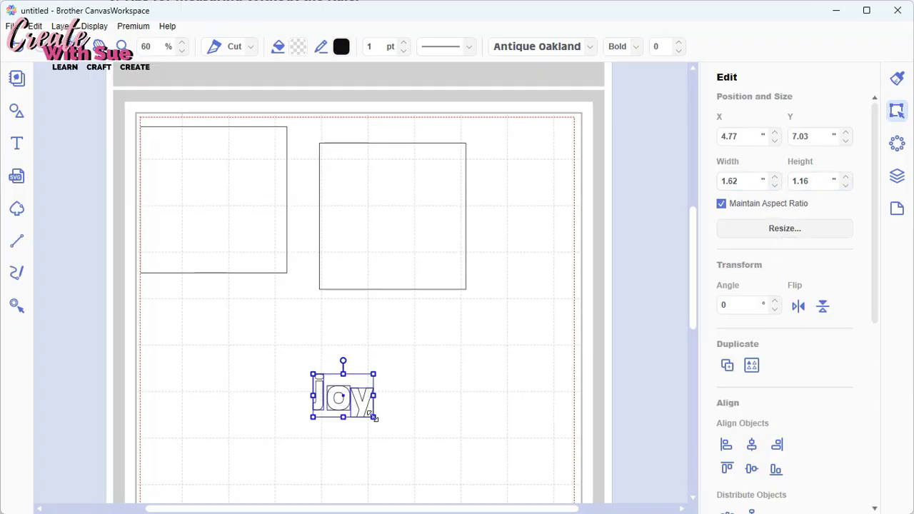
{"action": "left_click_drag", "start_coordinate": [373, 417], "coordinate": [412, 461]}
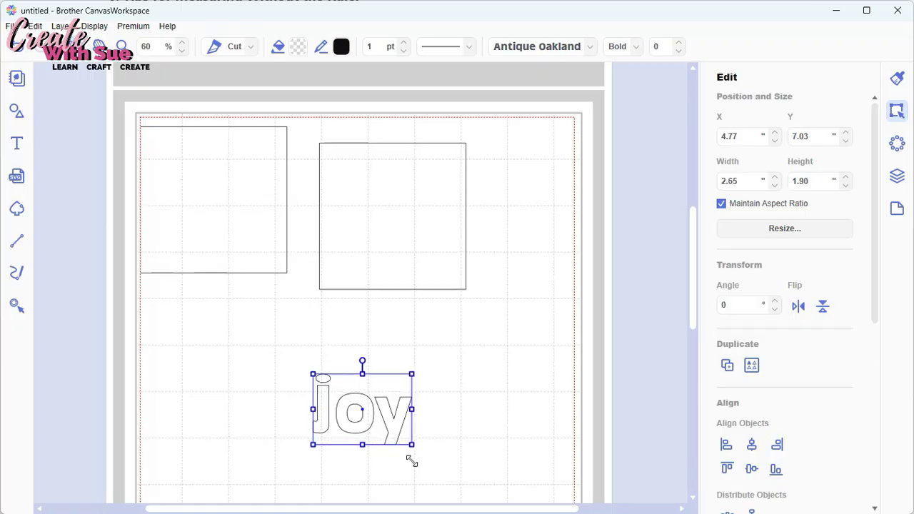
{"action": "left_click", "coordinate": [454, 410]}
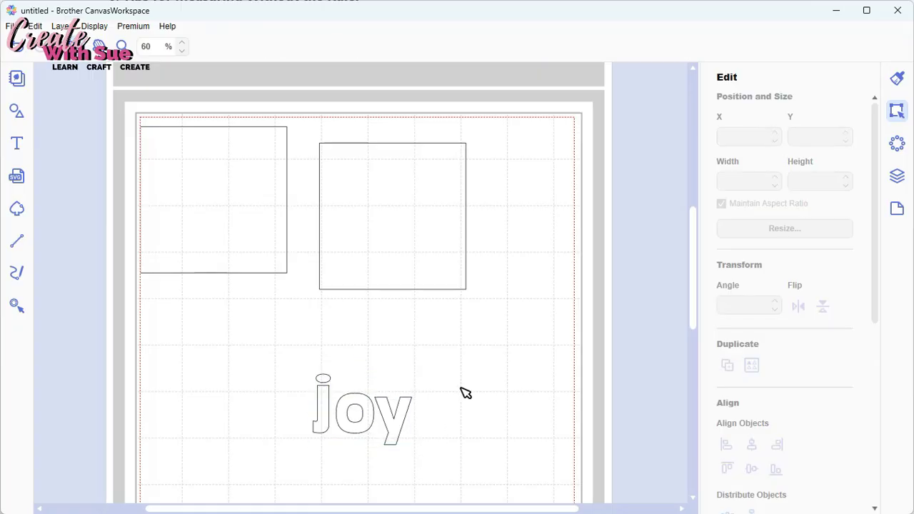
- Shrink the left square into the top-left corner and enter a width of 2 inches
{"action": "left_click", "coordinate": [239, 249]}
{"action": "left_click_drag", "start_coordinate": [239, 249], "coordinate": [247, 247]}
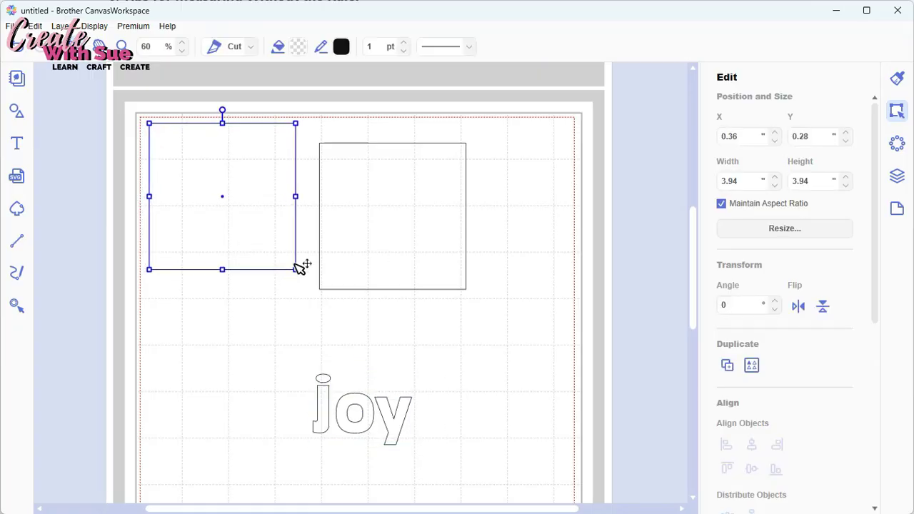
{"action": "left_click_drag", "start_coordinate": [295, 265], "coordinate": [236, 212]}
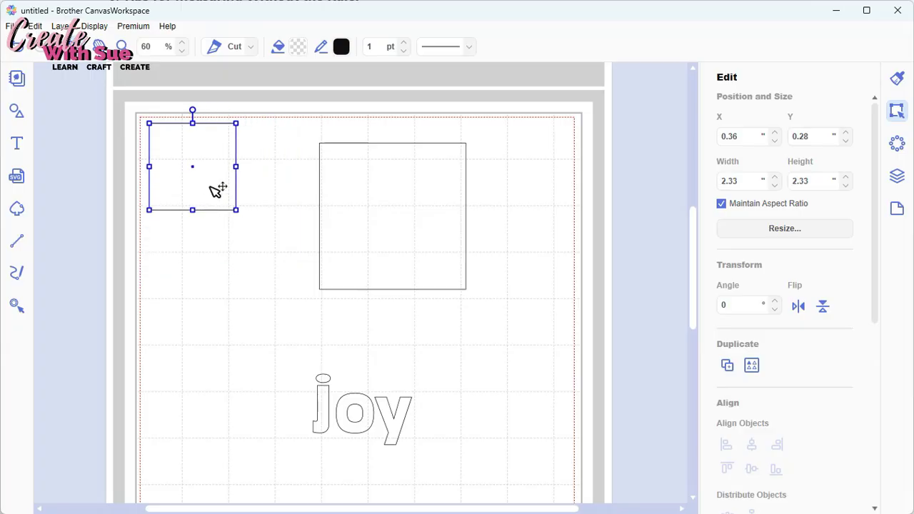
{"action": "left_click_drag", "start_coordinate": [210, 190], "coordinate": [212, 197]}
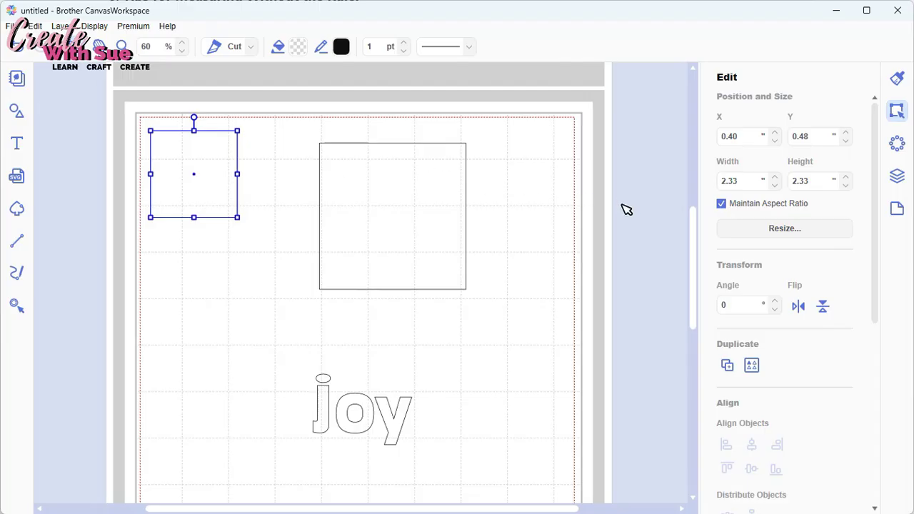
{"action": "left_click_drag", "start_coordinate": [742, 181], "coordinate": [714, 185]}
{"action": "type", "text": "2"}
{"action": "key", "text": "Return"}
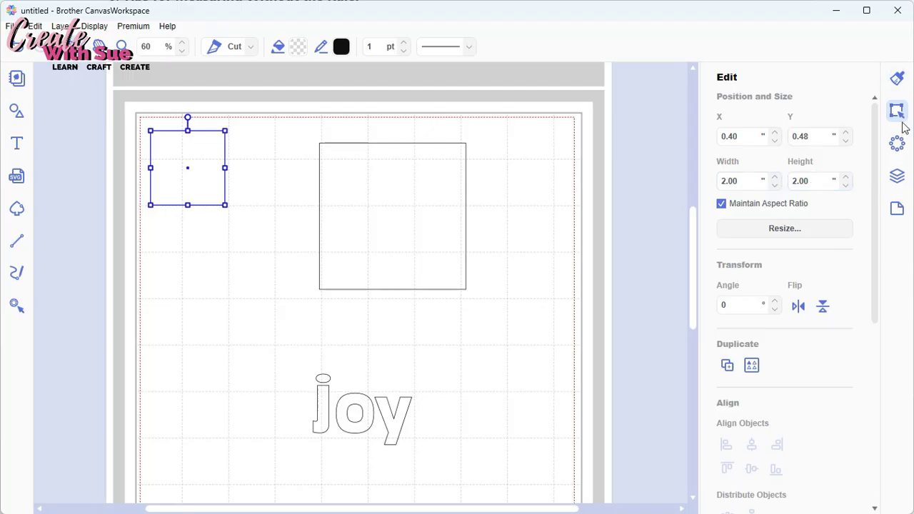
{"action": "left_click", "coordinate": [897, 175]}
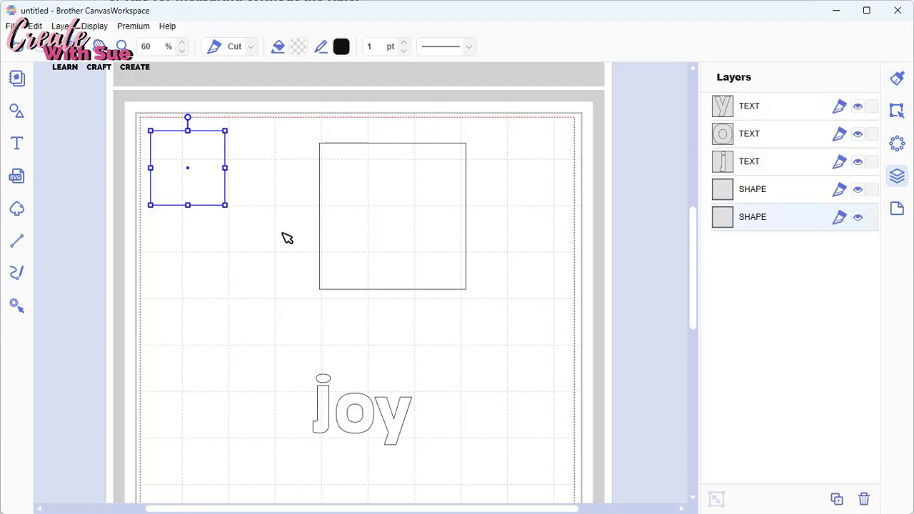
- Lock the bottom SHAPE layer holding the 2-inch square
{"action": "left_click", "coordinate": [873, 217]}
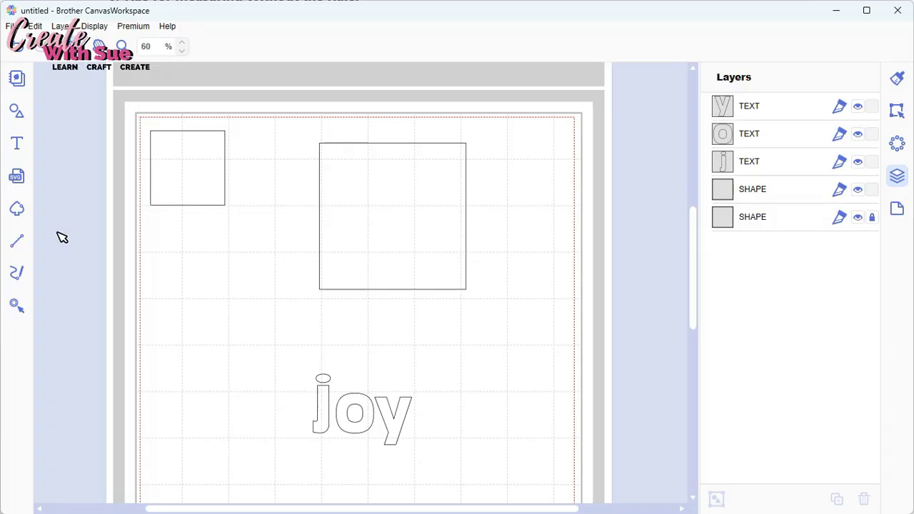
{"action": "left_click", "coordinate": [17, 118]}
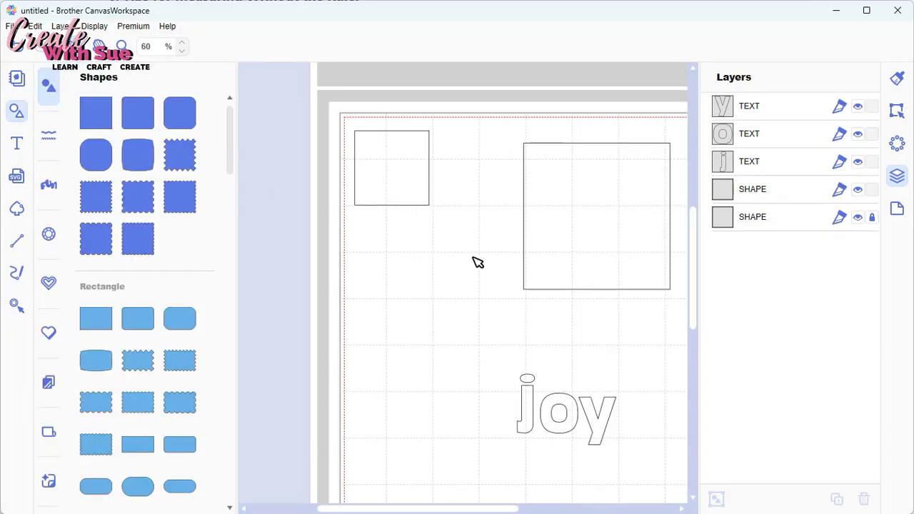
- Insert the first triangle from the Shapes library onto the mat
{"action": "scroll", "coordinate": [152, 336], "scroll_direction": "down", "scroll_amount": 2}
{"action": "scroll", "coordinate": [143, 332], "scroll_direction": "down", "scroll_amount": 3}
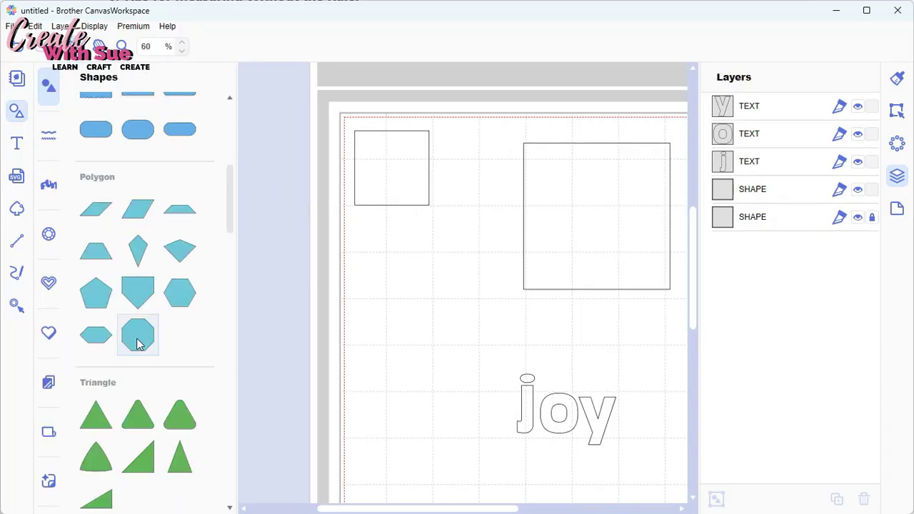
{"action": "left_click", "coordinate": [95, 414]}
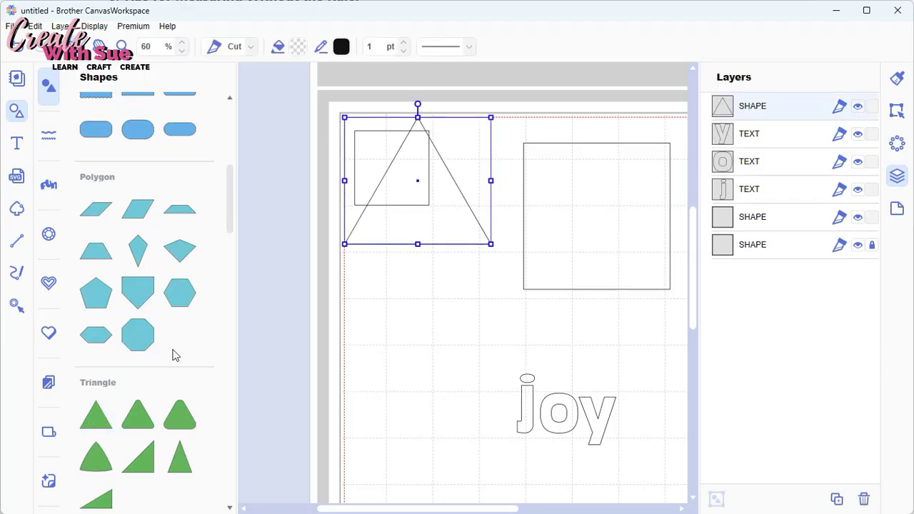
{"action": "left_click", "coordinate": [14, 113]}
- Shrink the triangle and position it just below the locked 2-inch square
{"action": "left_click_drag", "start_coordinate": [287, 244], "coordinate": [178, 278]}
{"action": "left_click", "coordinate": [138, 113]}
{"action": "left_click", "coordinate": [187, 181]}
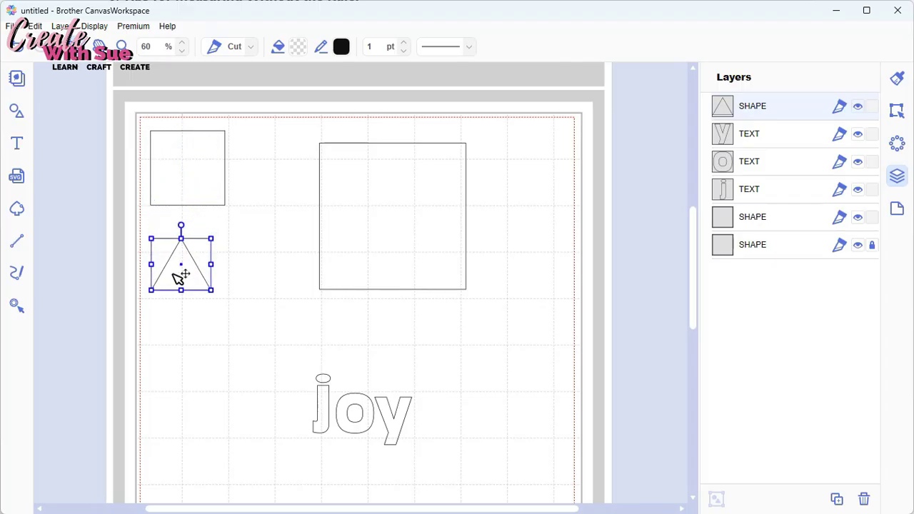